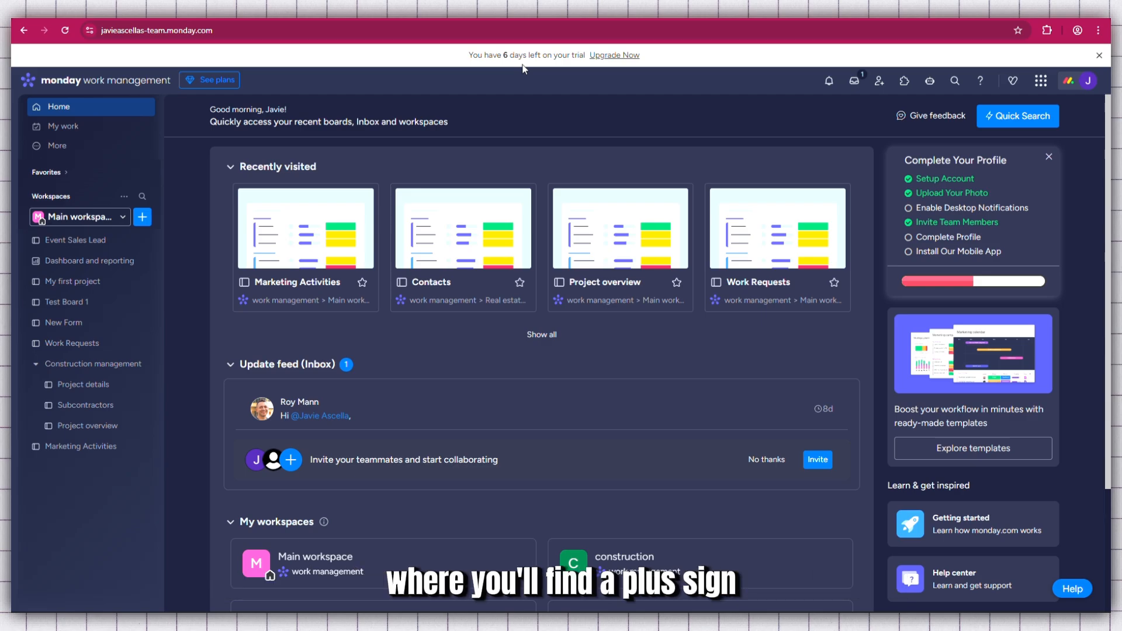
# Create a new board named TEAM CERTIFICATION in the main workspace, with Main privacy and managing Items.
pyautogui.click(142, 218)
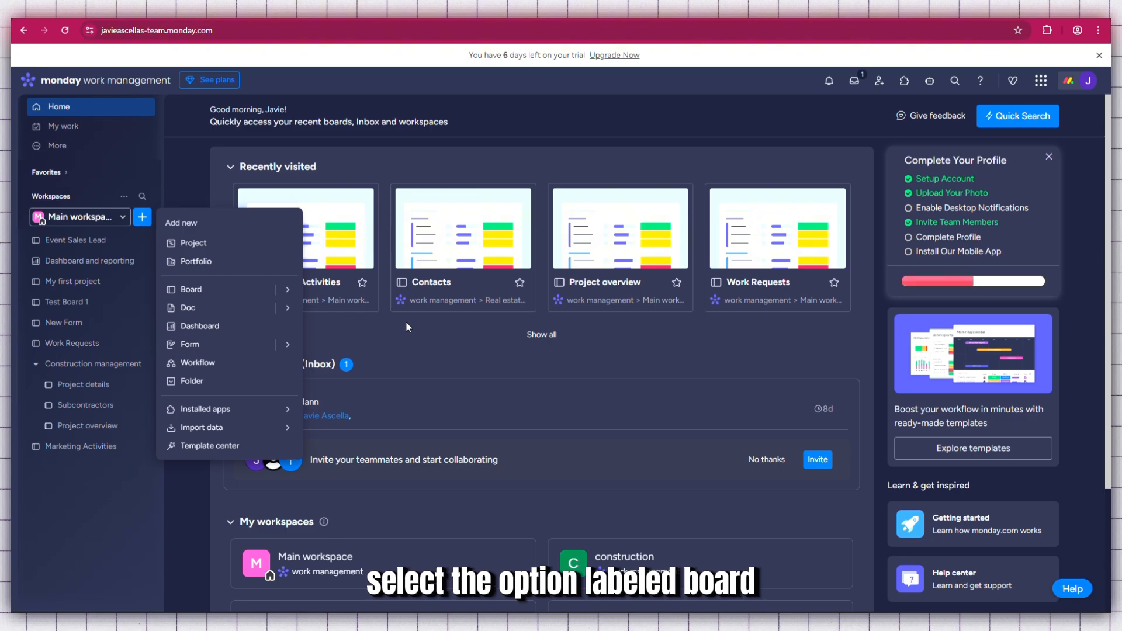
pyautogui.moveTo(280, 297)
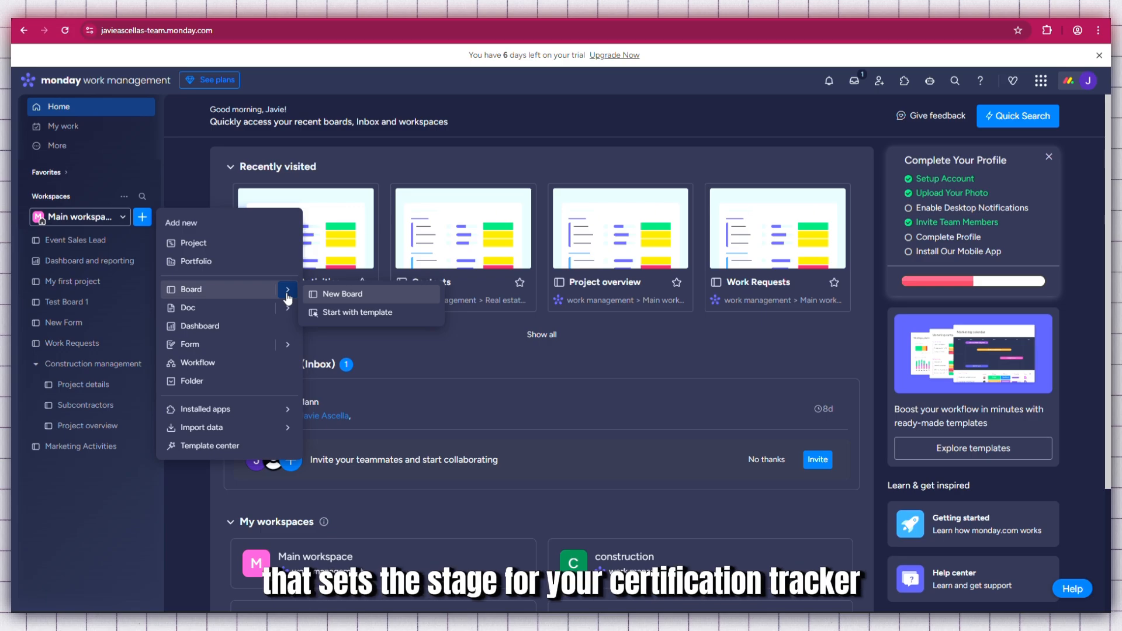
pyautogui.click(319, 294)
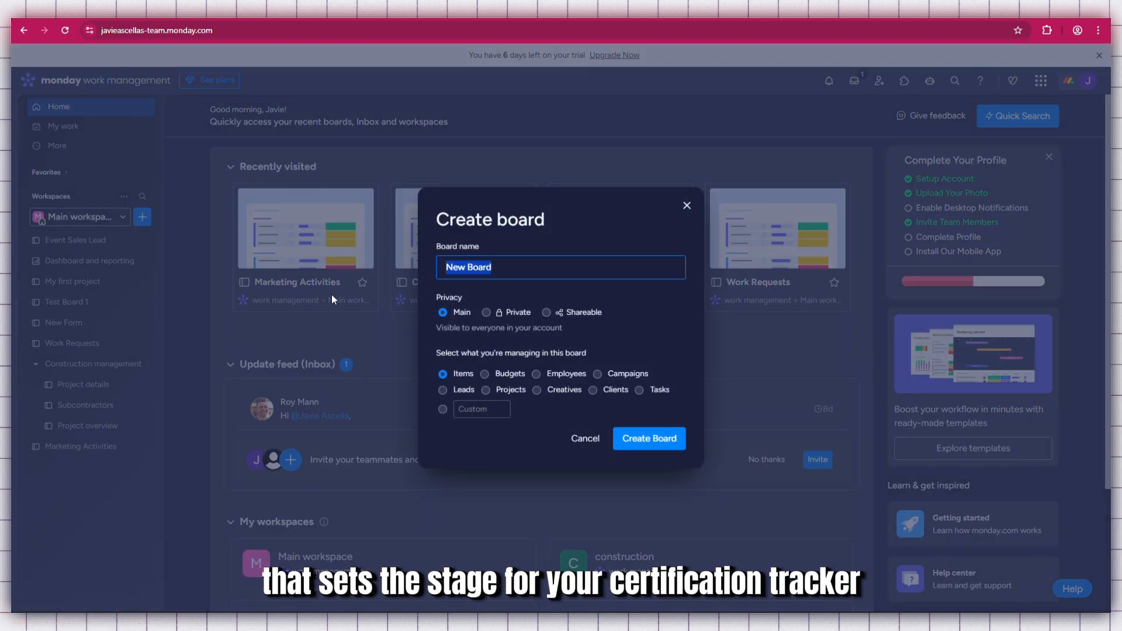
pyautogui.press('BackSpace')
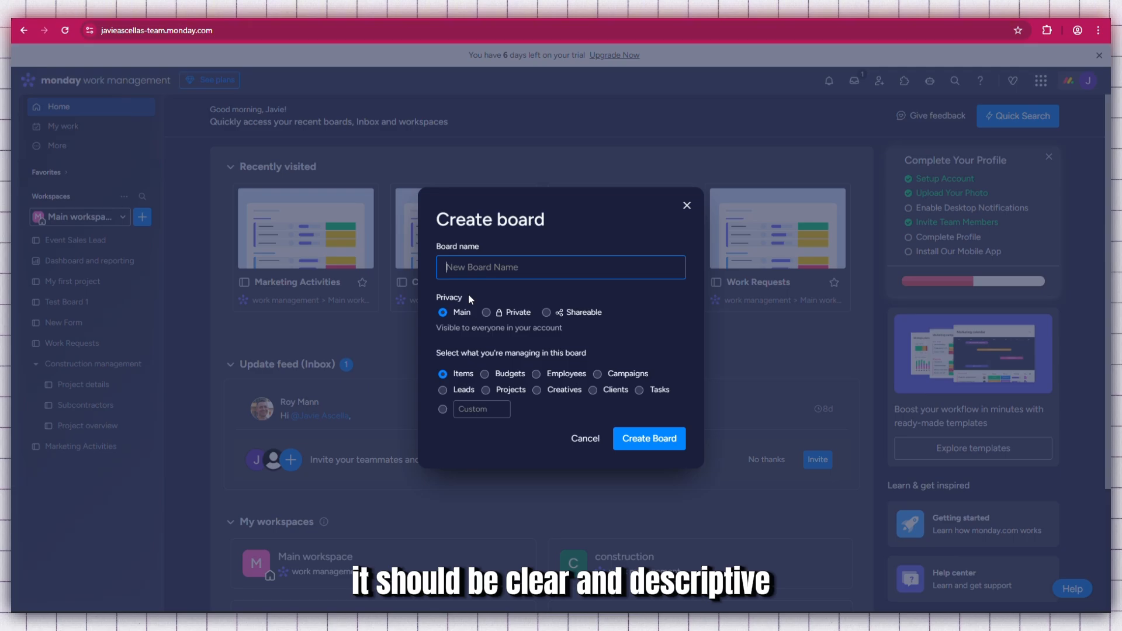
pyautogui.write('TE')
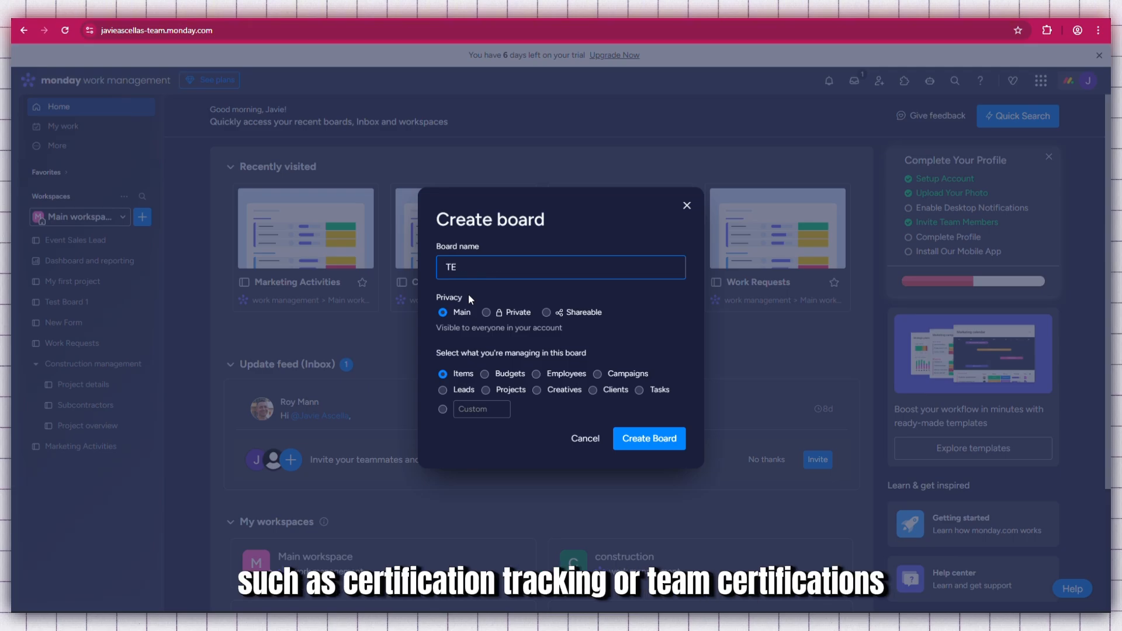
pyautogui.write('A')
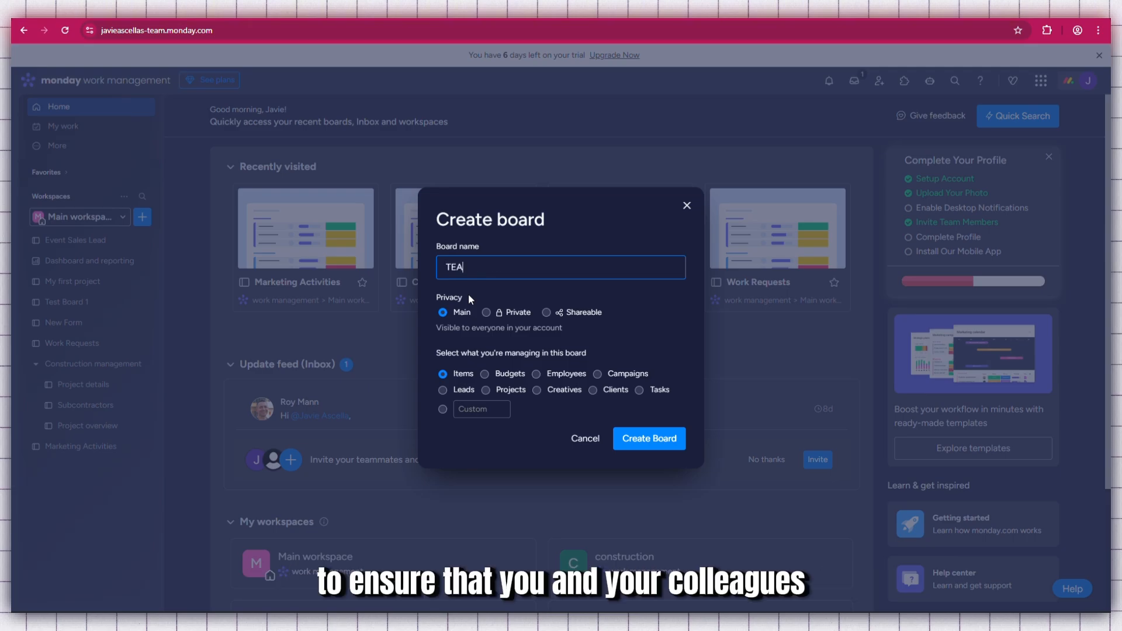
pyautogui.write('M CE')
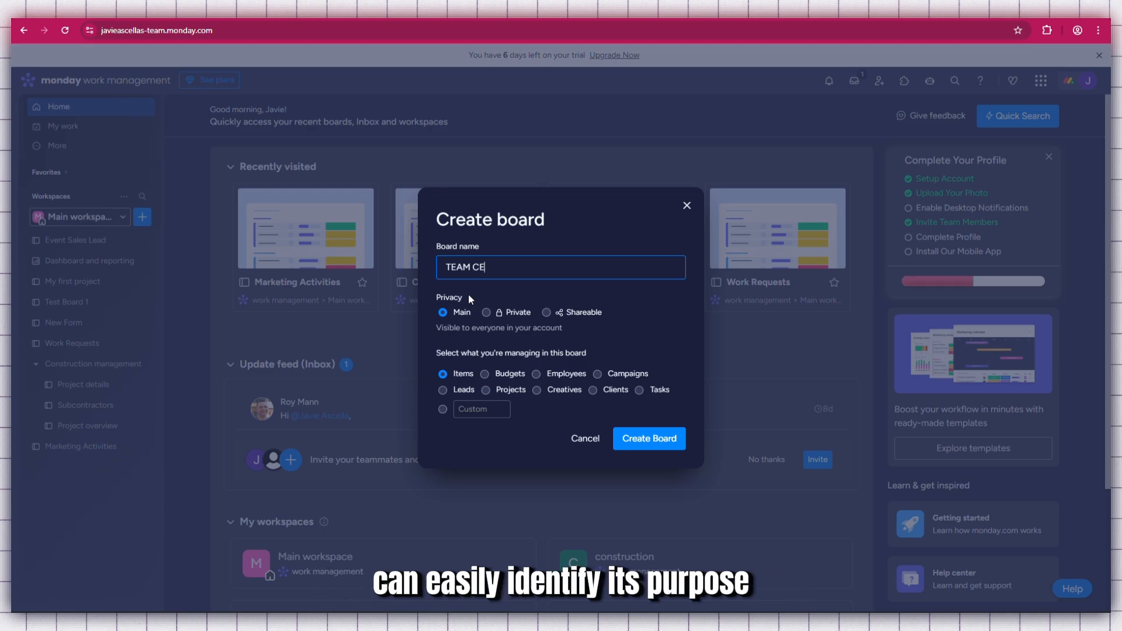
pyautogui.write('RTIFICAT')
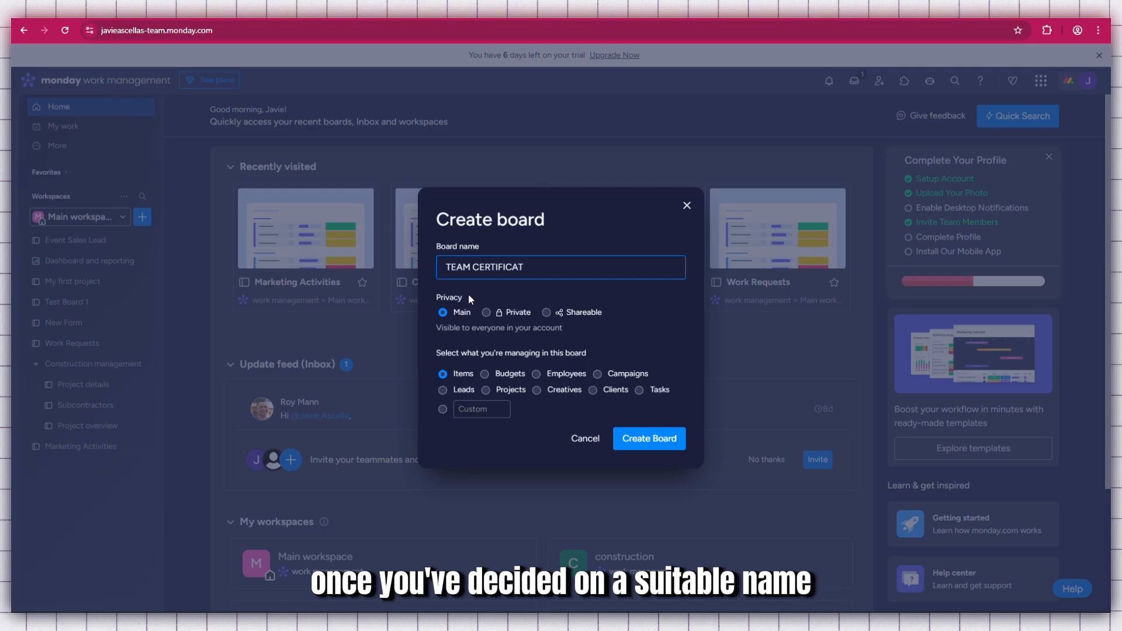
pyautogui.write('ION')
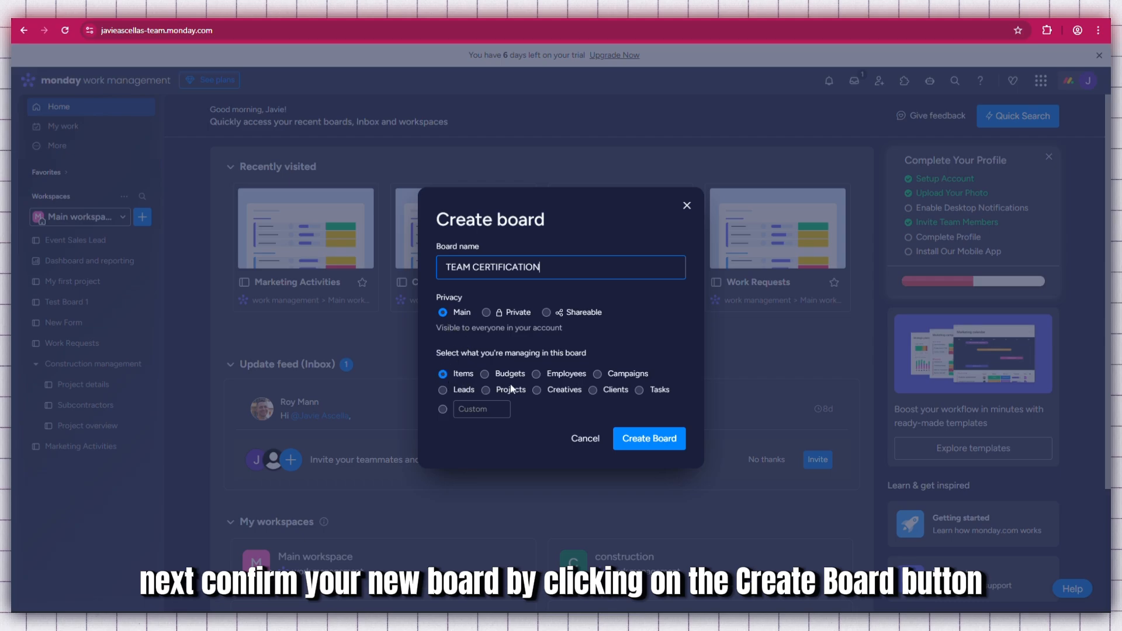
pyautogui.click(666, 445)
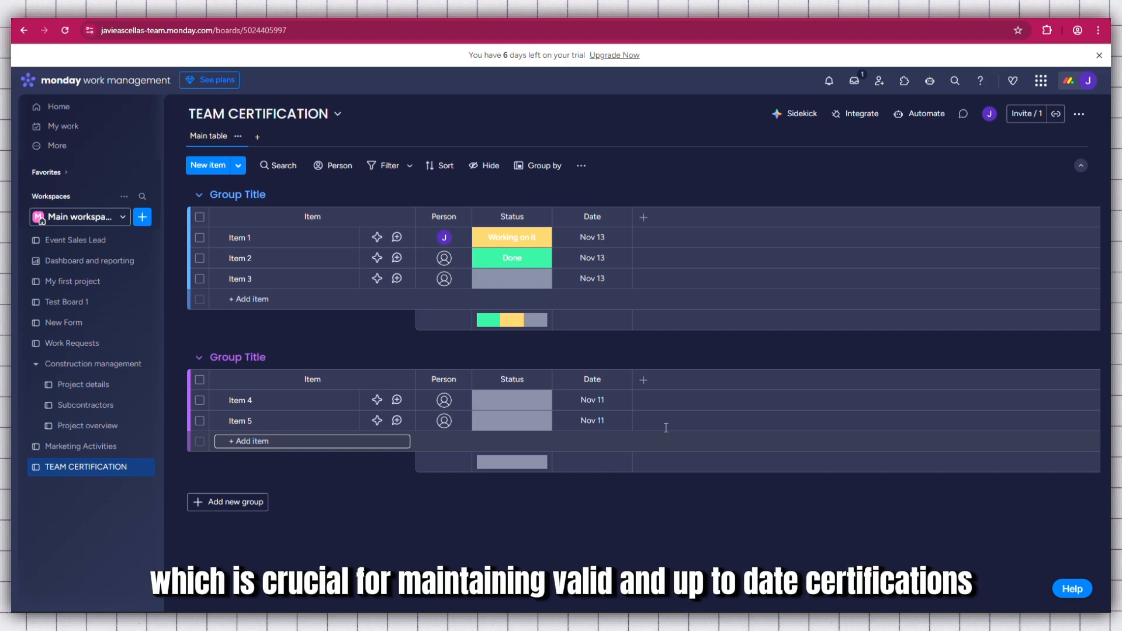
# Add a Date column after the existing Date column of the board's table.
pyautogui.click(644, 218)
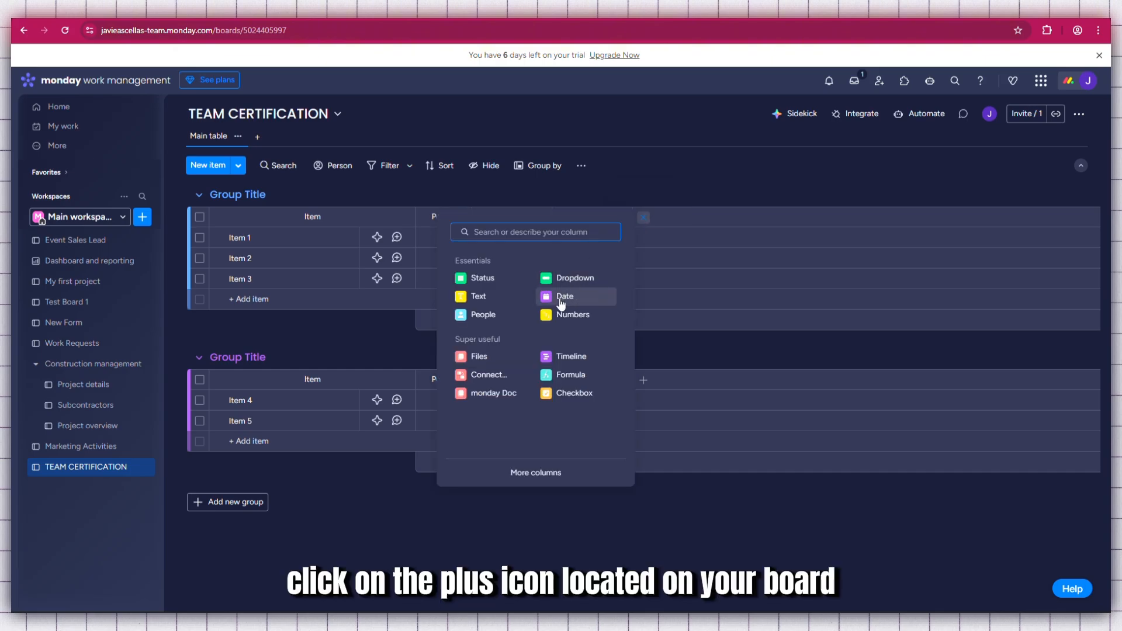
pyautogui.click(562, 297)
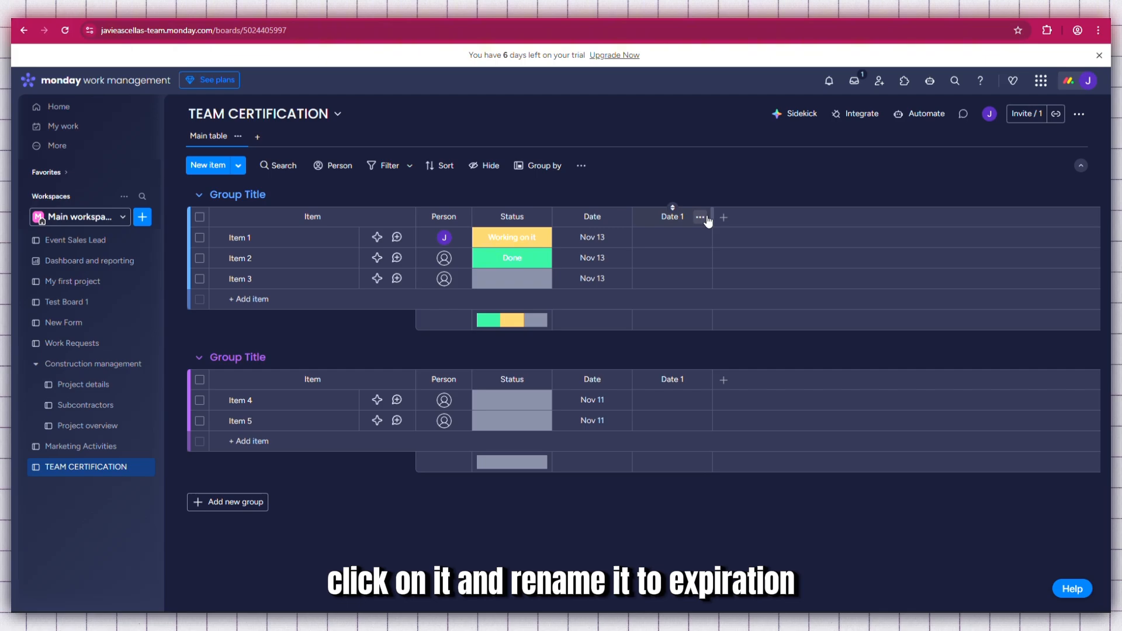
pyautogui.click(703, 217)
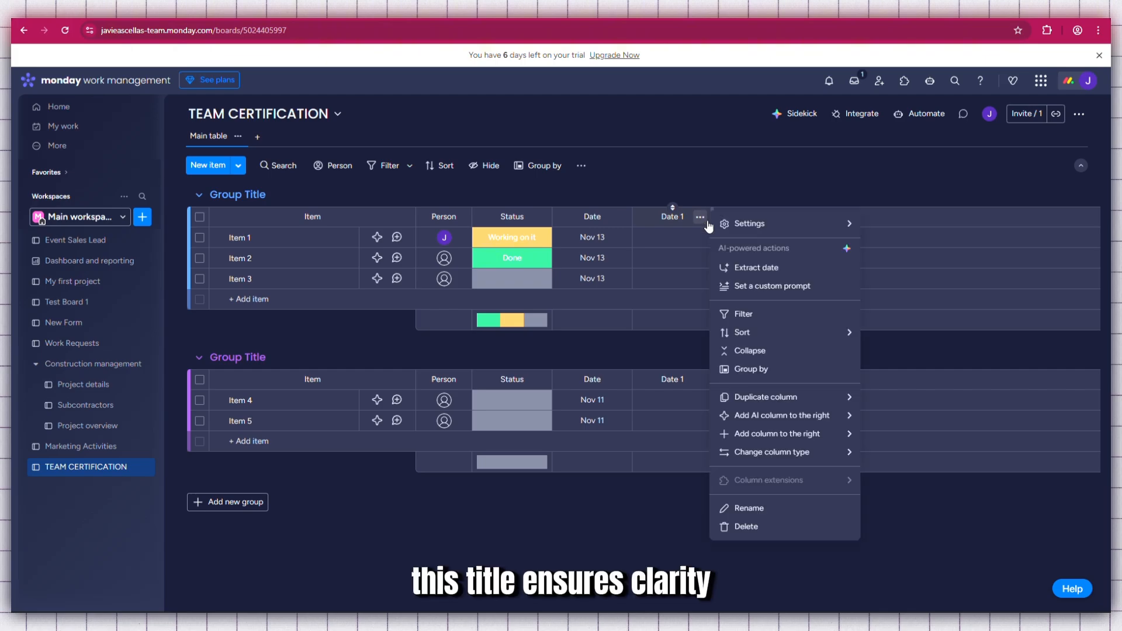
pyautogui.click(767, 528)
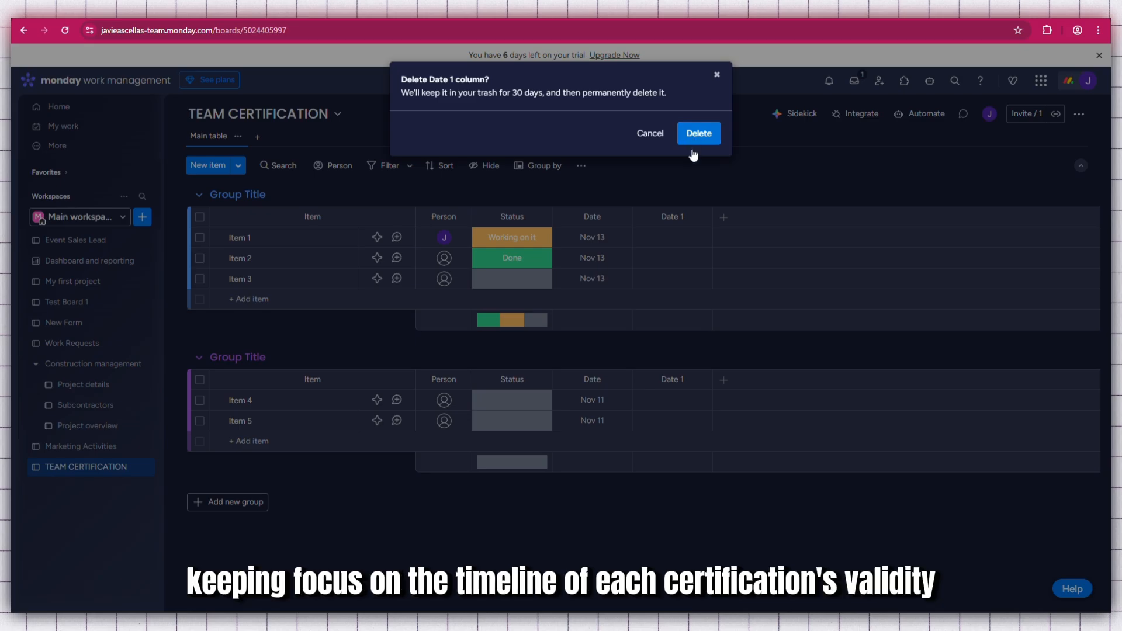
pyautogui.click(648, 134)
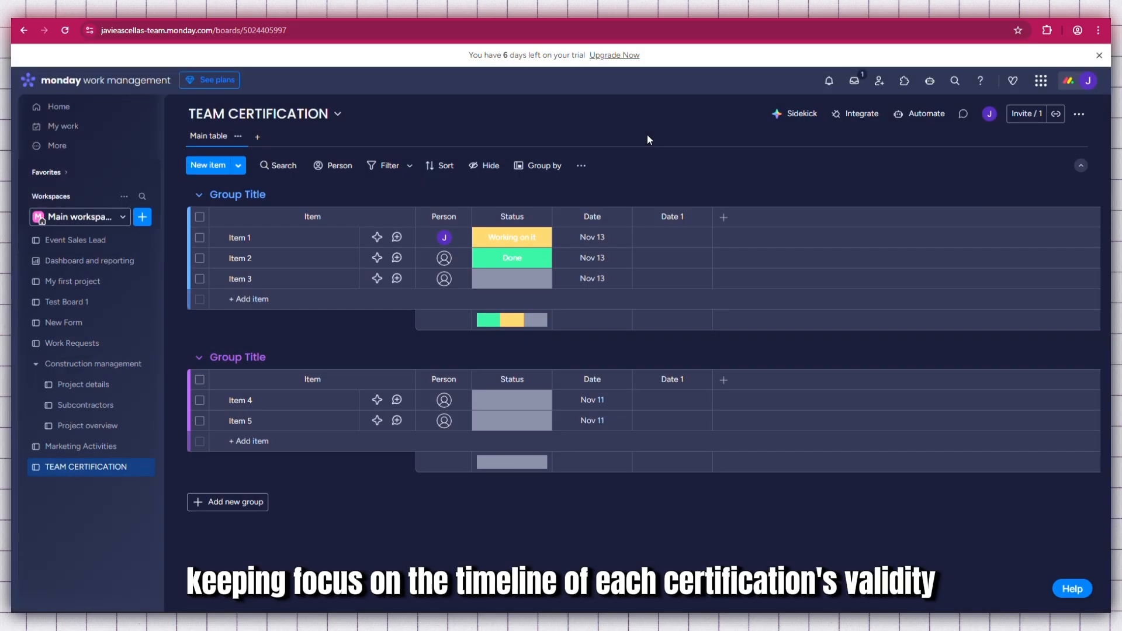
# Rename the Date 1 column to EXPIRATION.
pyautogui.click(674, 218)
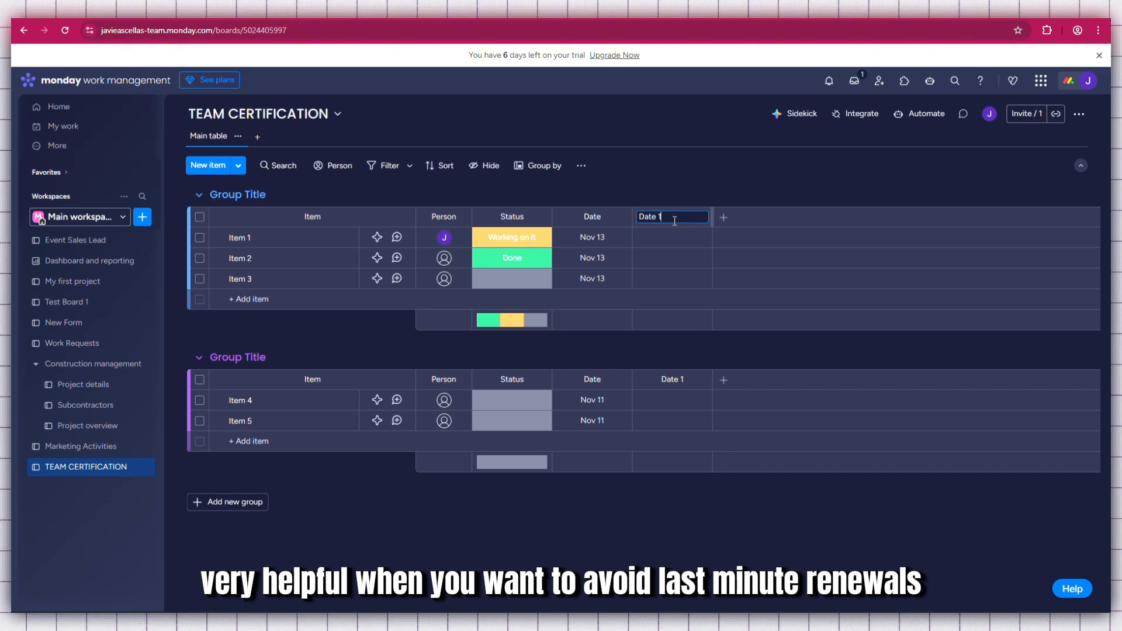
pyautogui.press('BackSpace')
pyautogui.press('BackSpace')
pyautogui.press('BackSpace')
pyautogui.press('BackSpace')
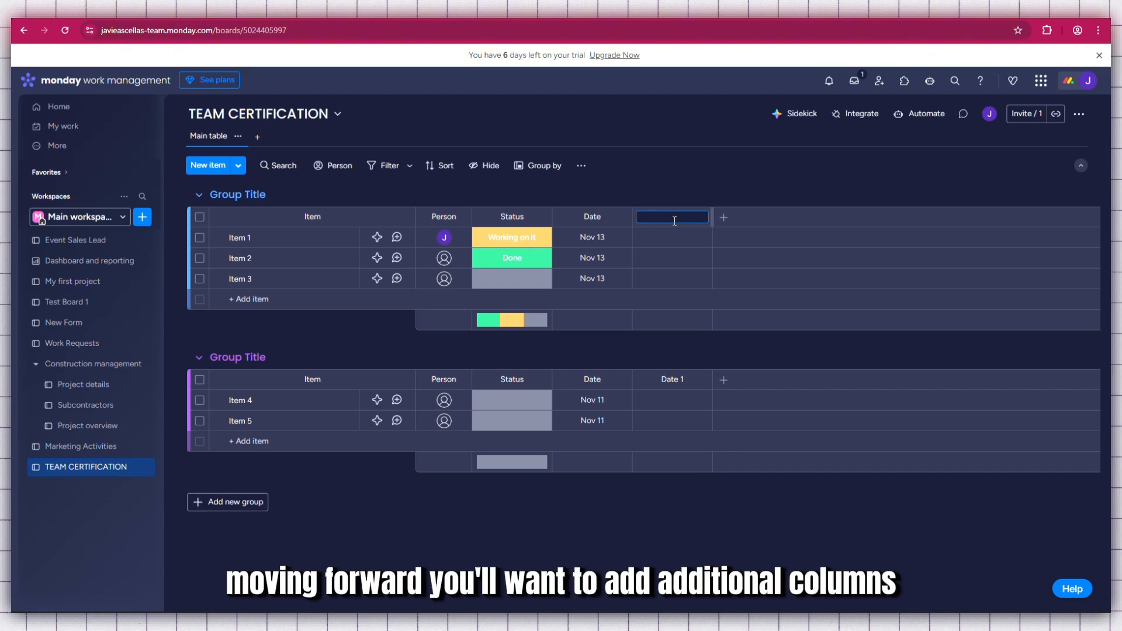
pyautogui.write('EXPIR')
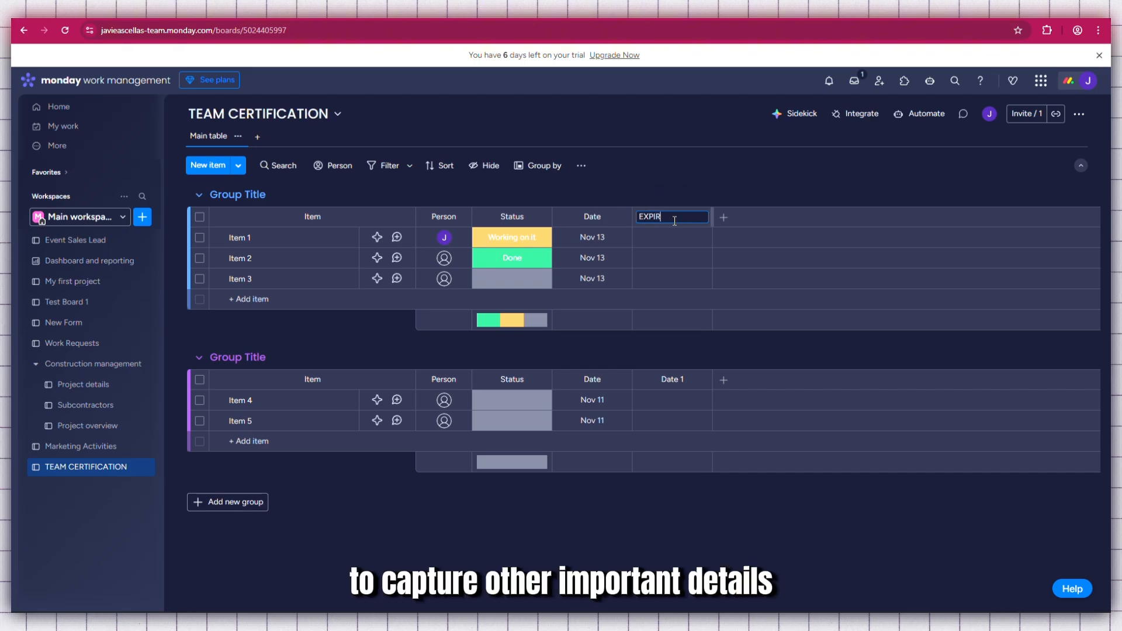
pyautogui.write('ATION')
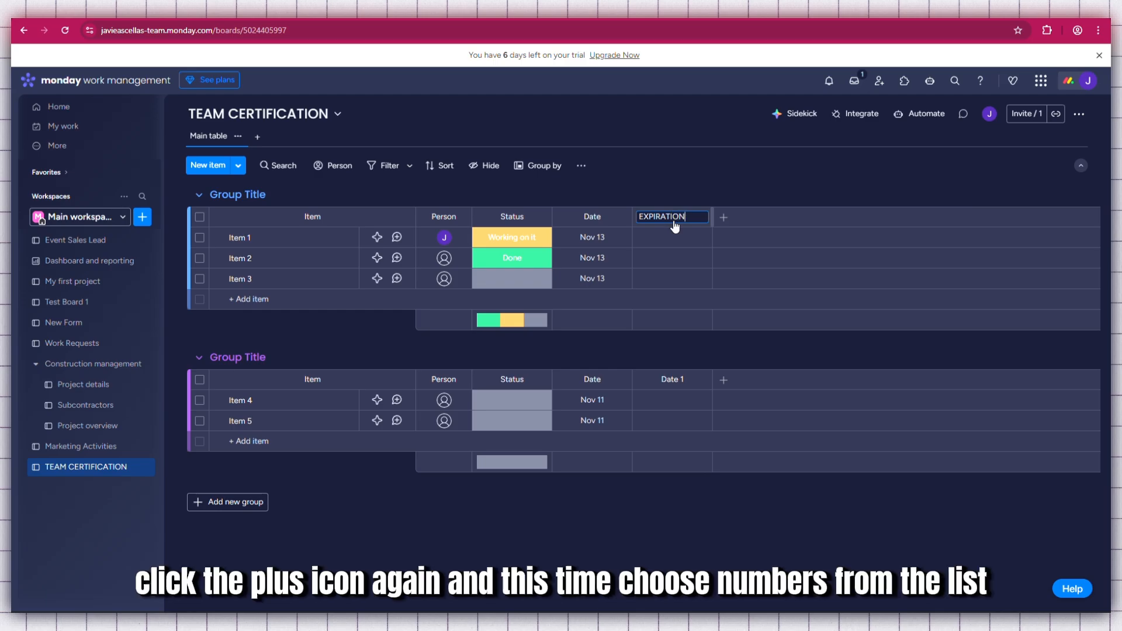
pyautogui.press('Return')
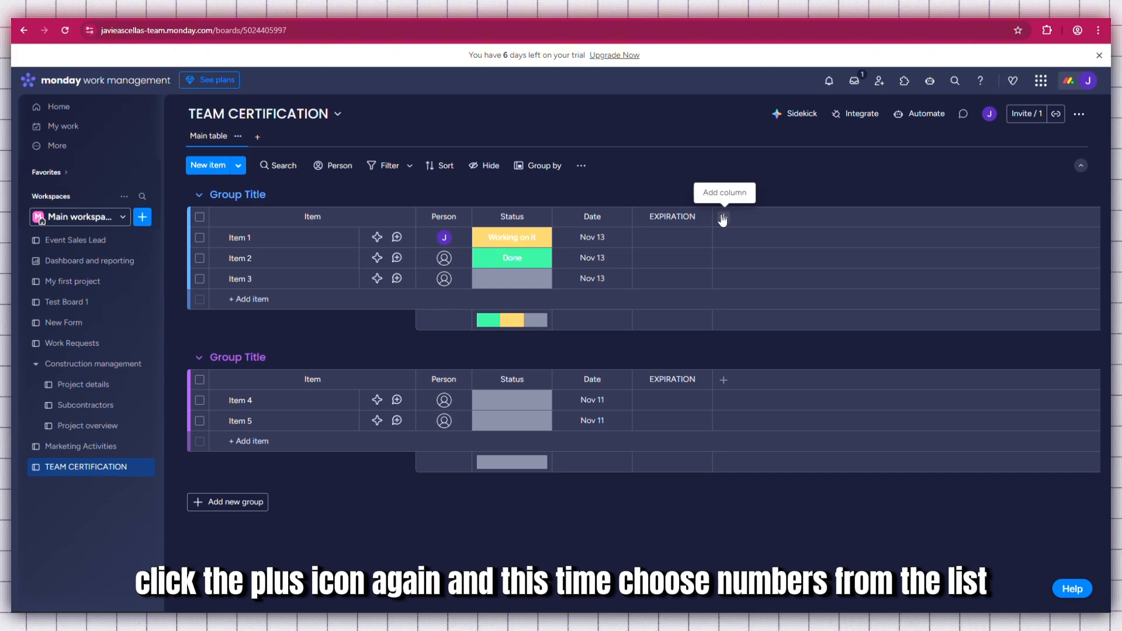
# Add a Numbers column and a Text column after the EXPIRATION column.
pyautogui.click(723, 218)
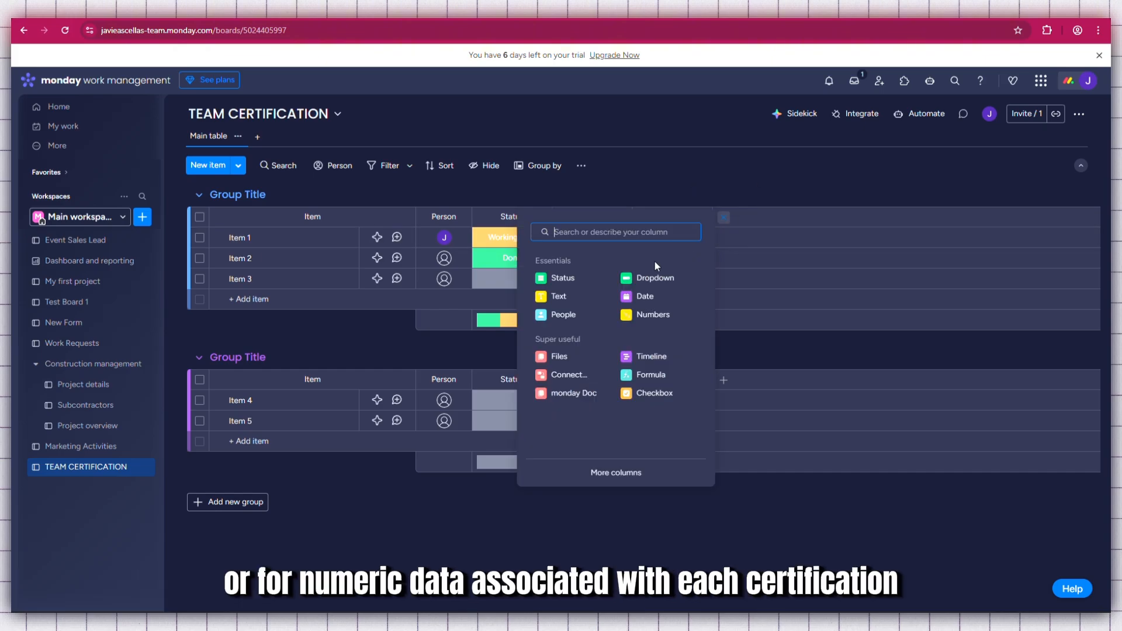
pyautogui.click(650, 316)
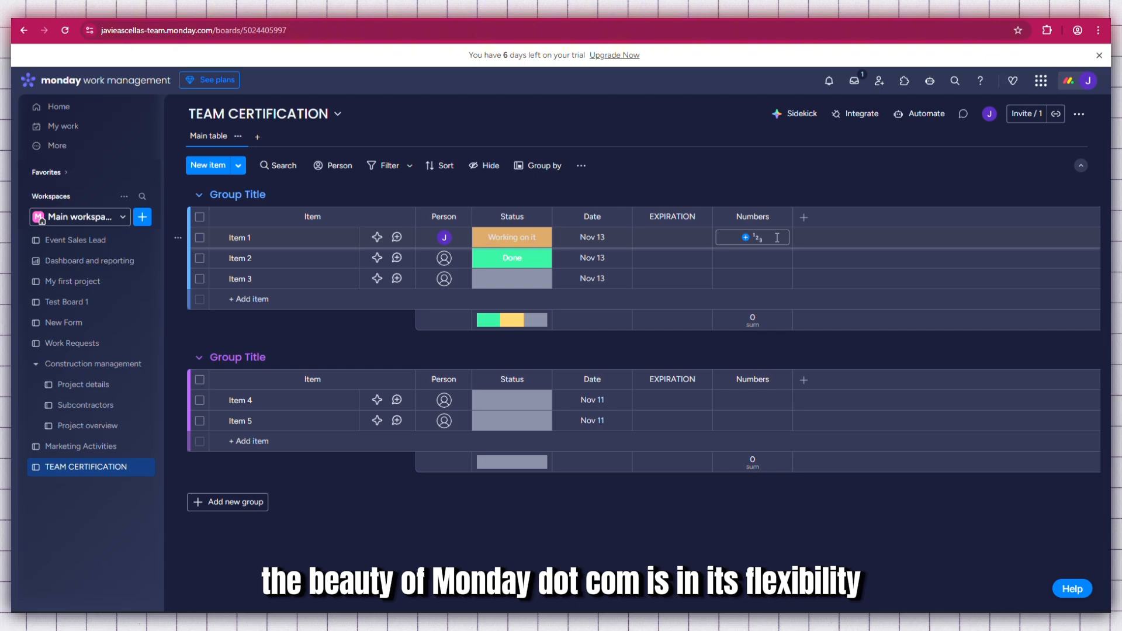
pyautogui.click(804, 218)
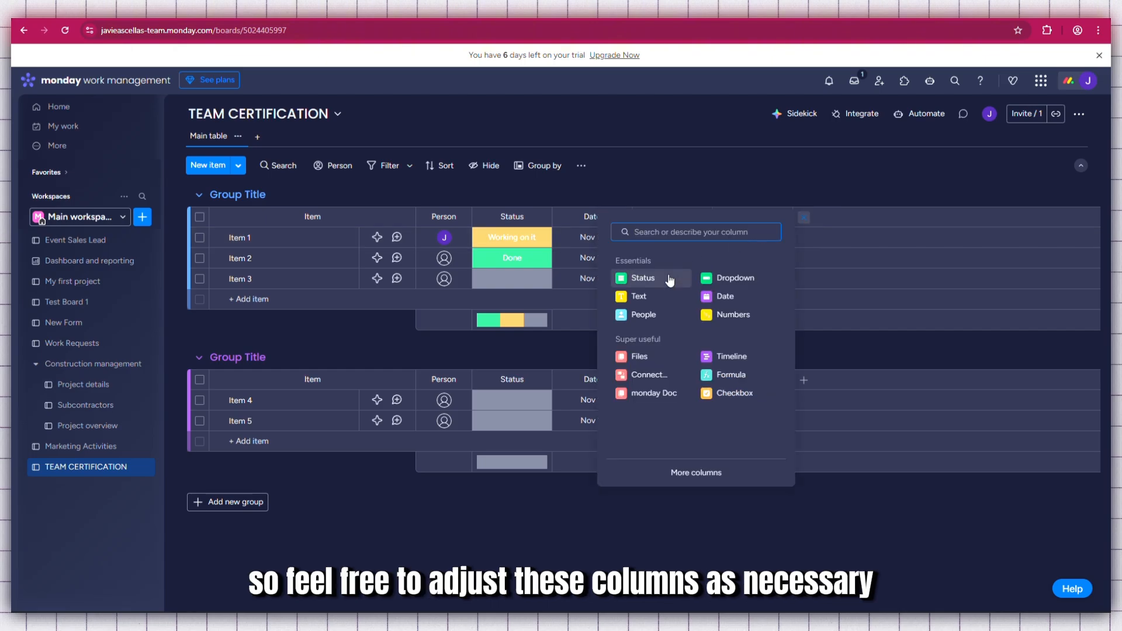
pyautogui.click(639, 296)
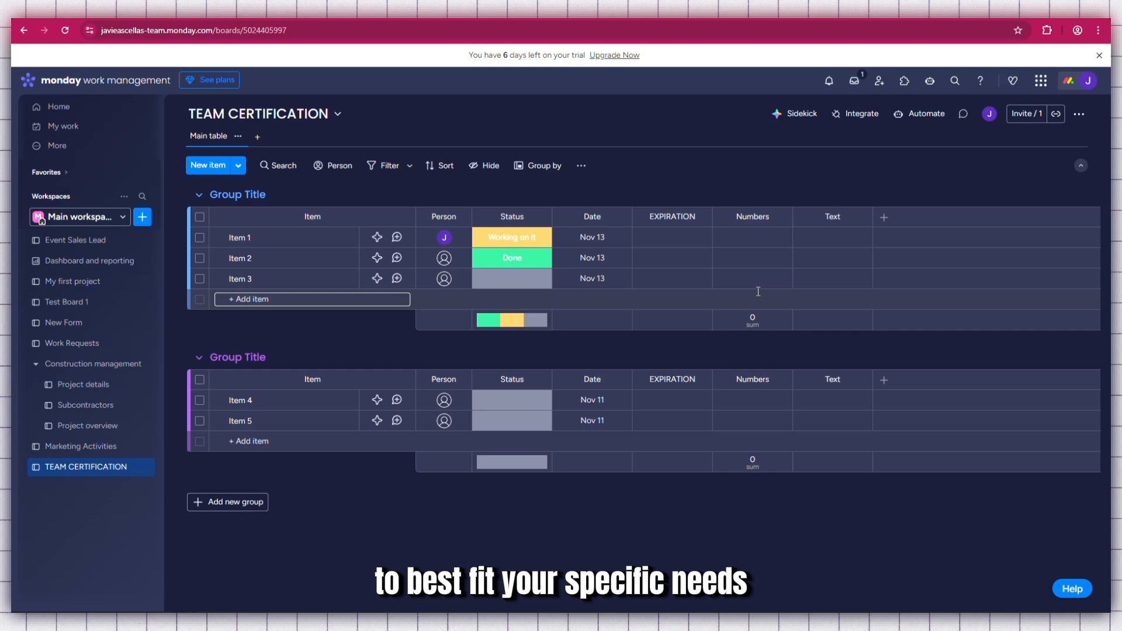
# Add a second Status column and a People column after the Text column.
pyautogui.click(884, 217)
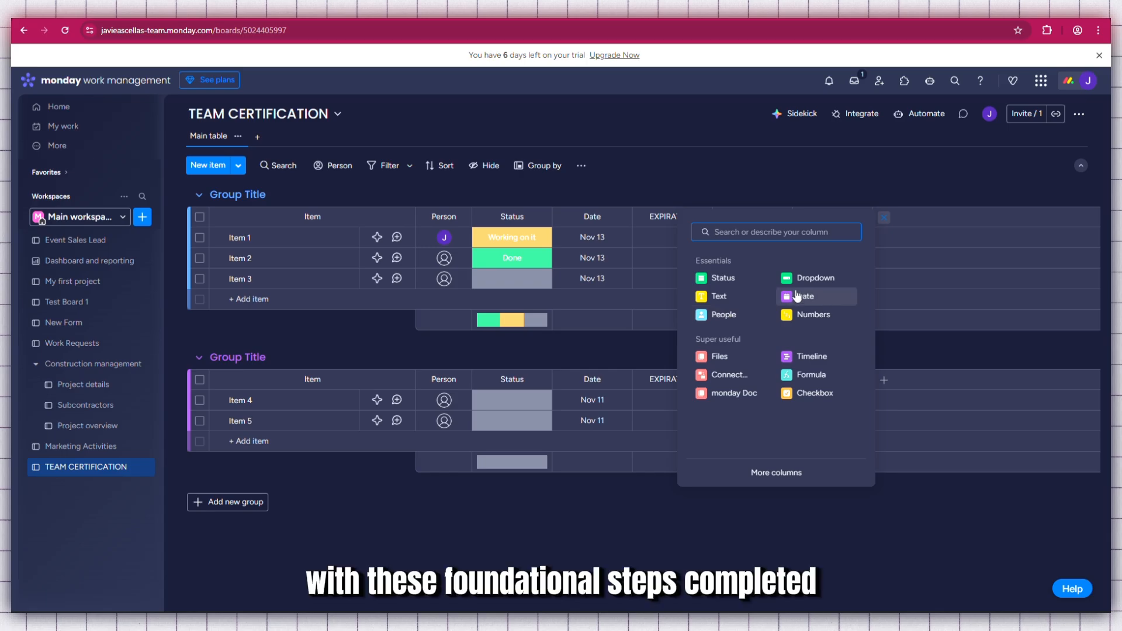
pyautogui.click(723, 279)
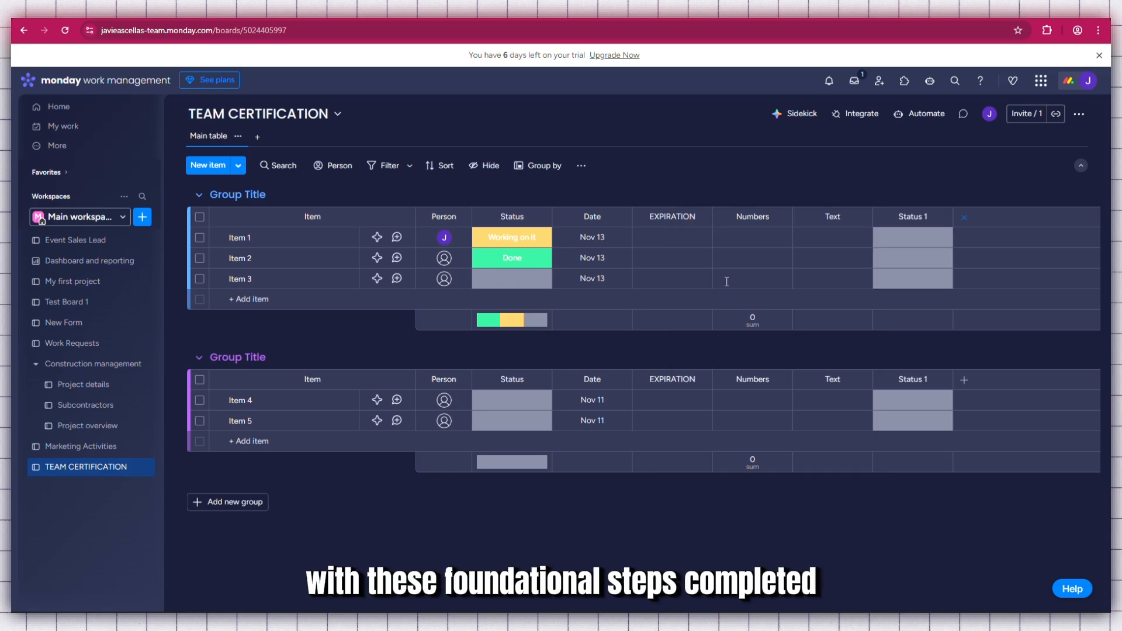
pyautogui.click(966, 219)
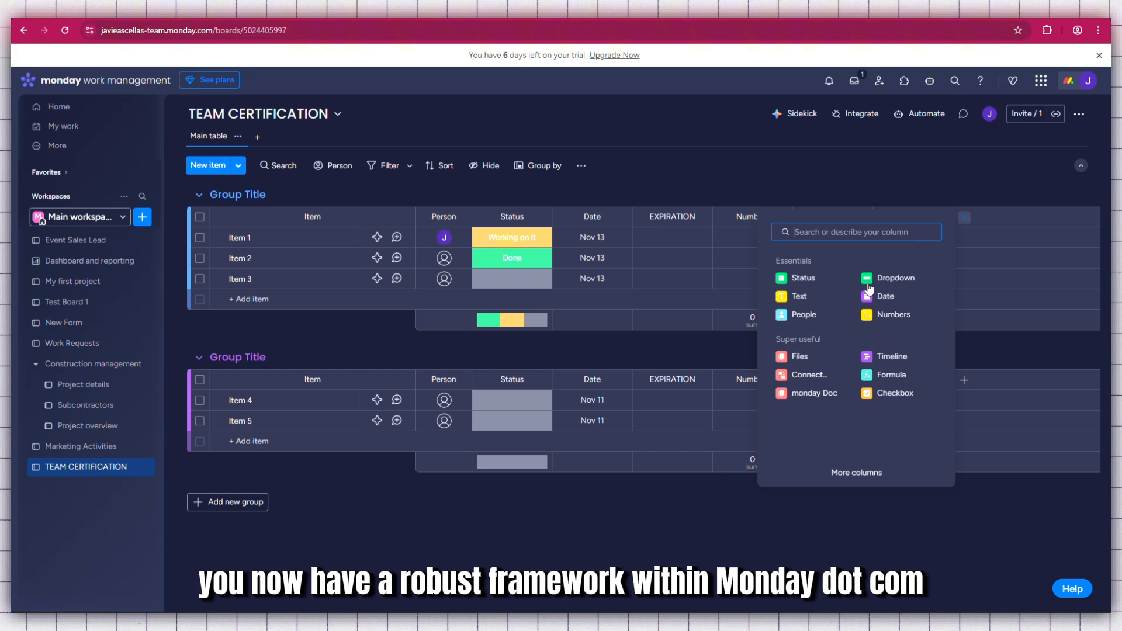
pyautogui.click(811, 320)
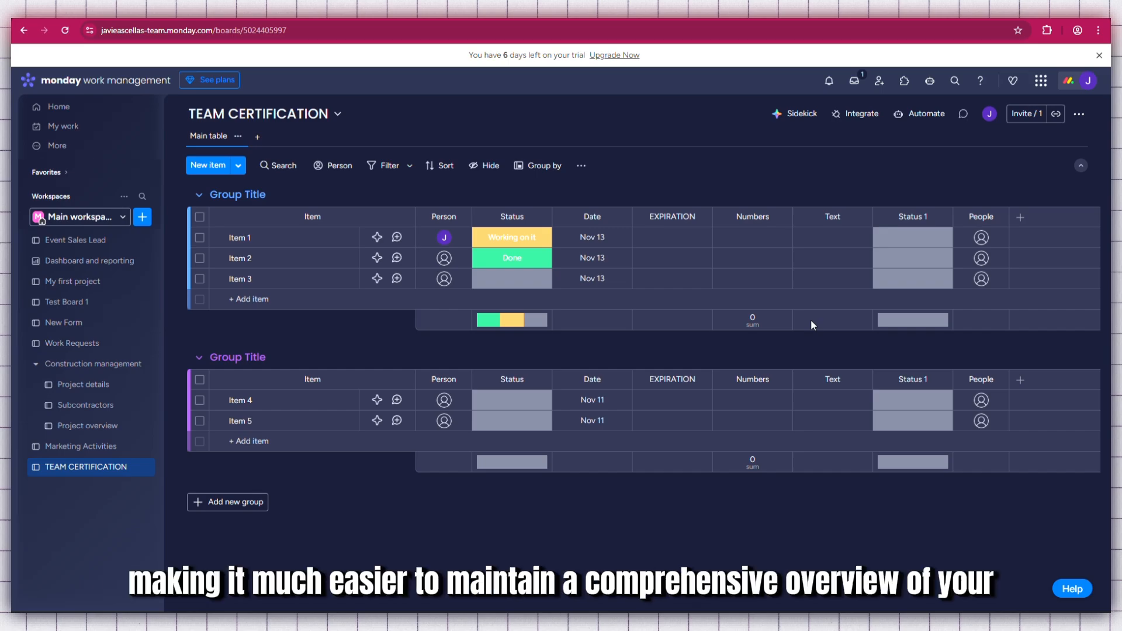
# Add a Files column at the end of the table, after the People column.
pyautogui.click(1019, 220)
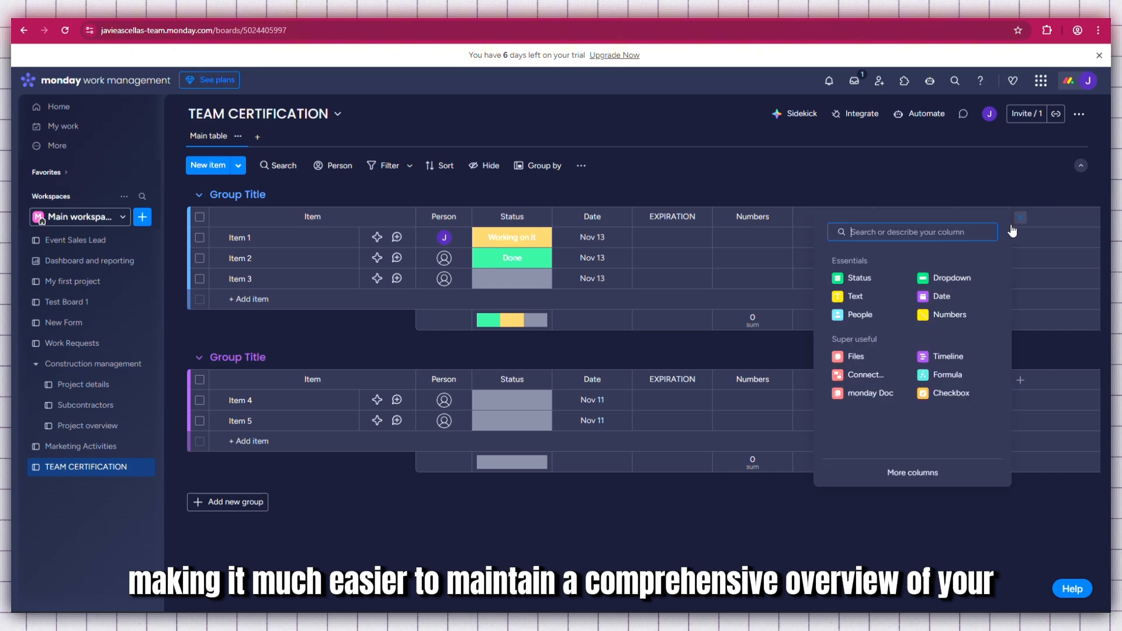
pyautogui.click(861, 357)
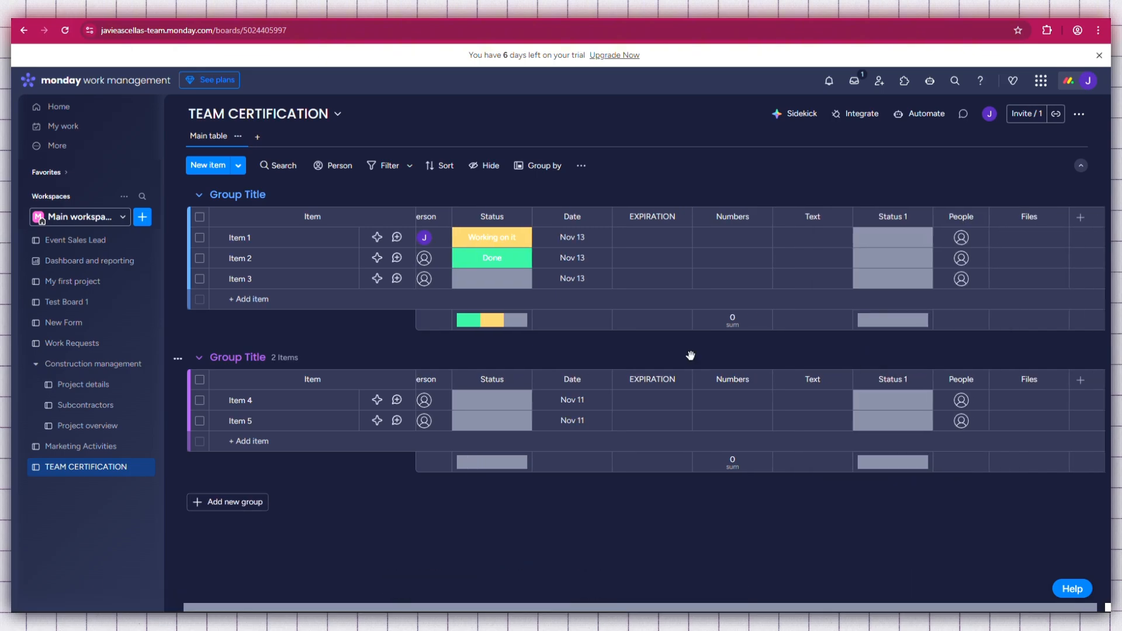
pyautogui.hscroll(-1, 691, 356)
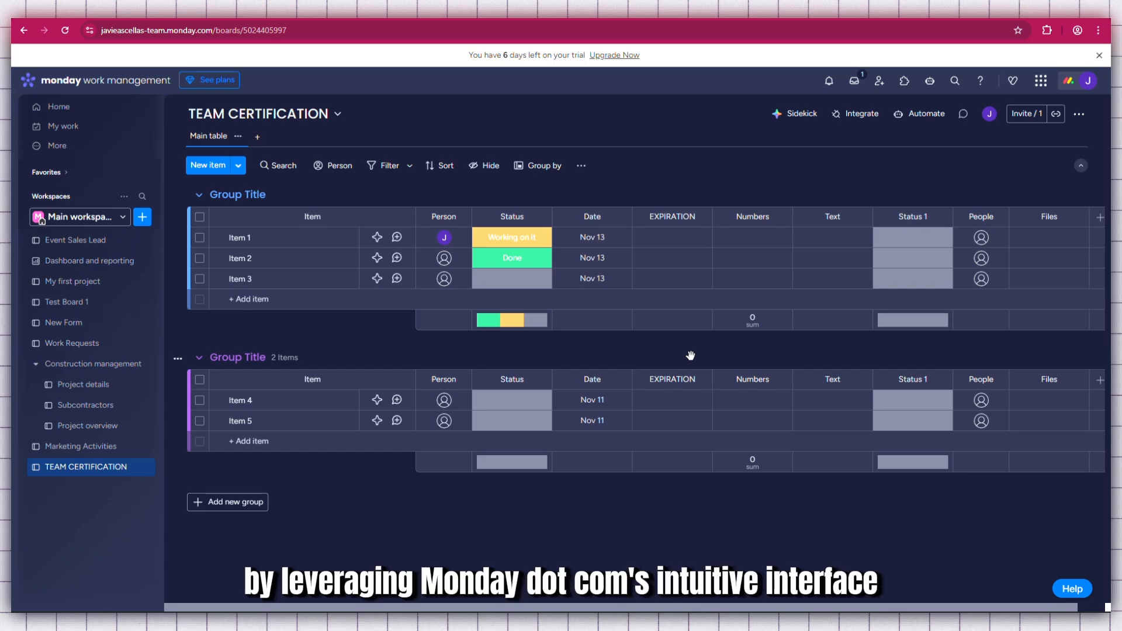